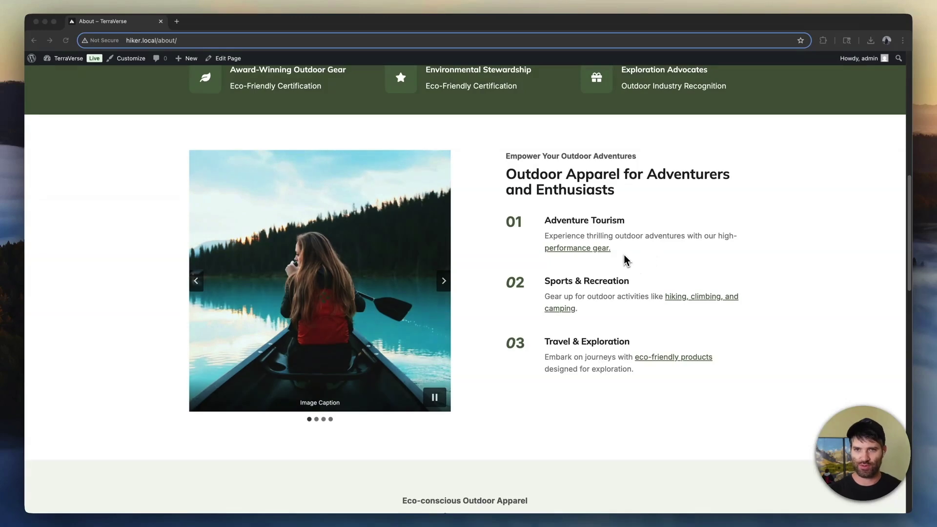
Scroll the About page back to the hero and the 'What Our Customers Say' testimonial.
scroll(619, 253, up, 10)
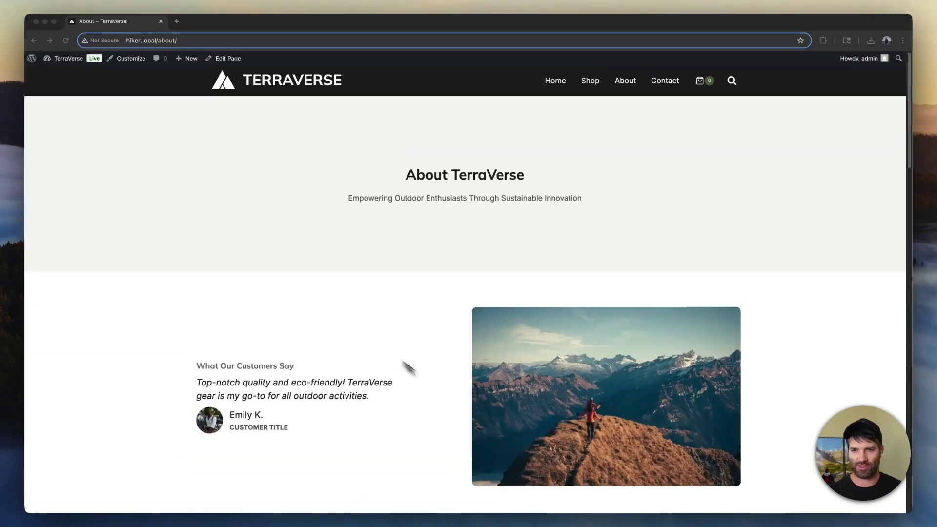
scroll(476, 301, down, 2)
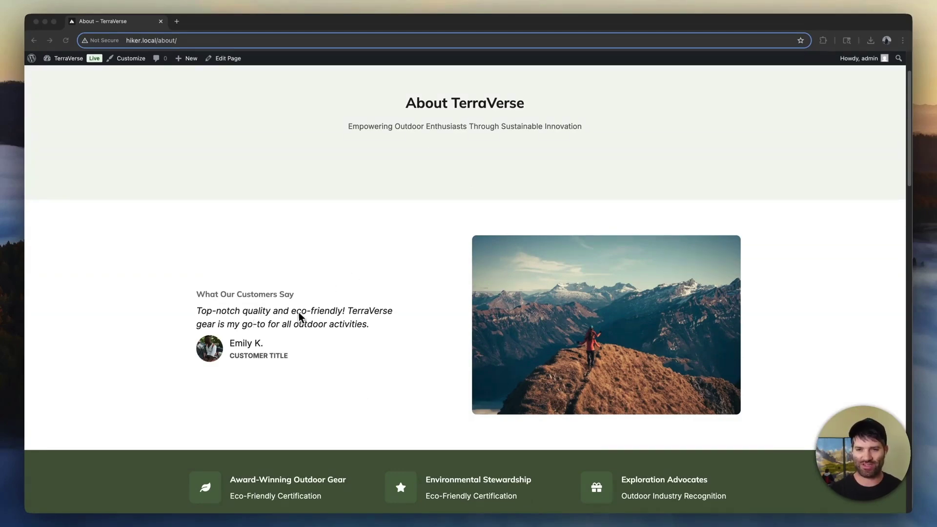
scroll(299, 317, down, 1)
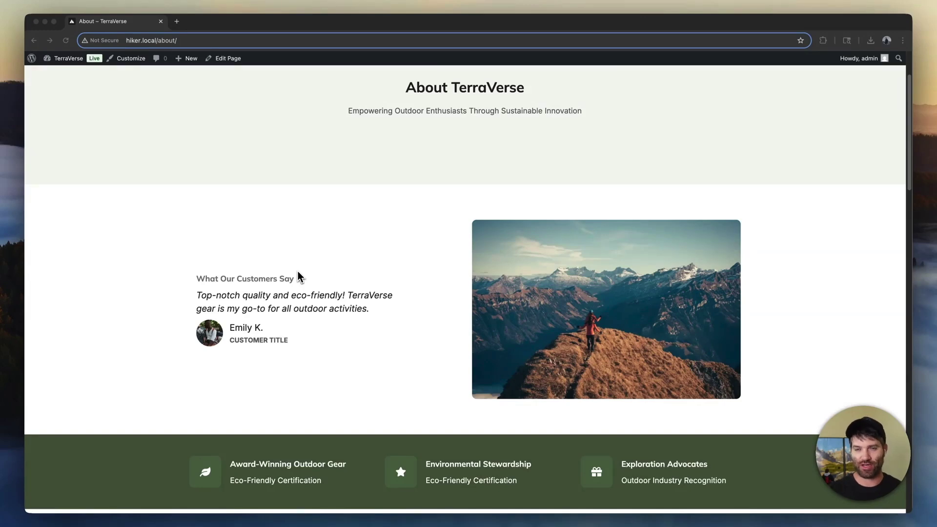
Advance the 'Outdoor Apparel for Adventurers and Enthusiasts' slideshow to the pink forest 'Another Example' slide.
scroll(322, 275, down, 2)
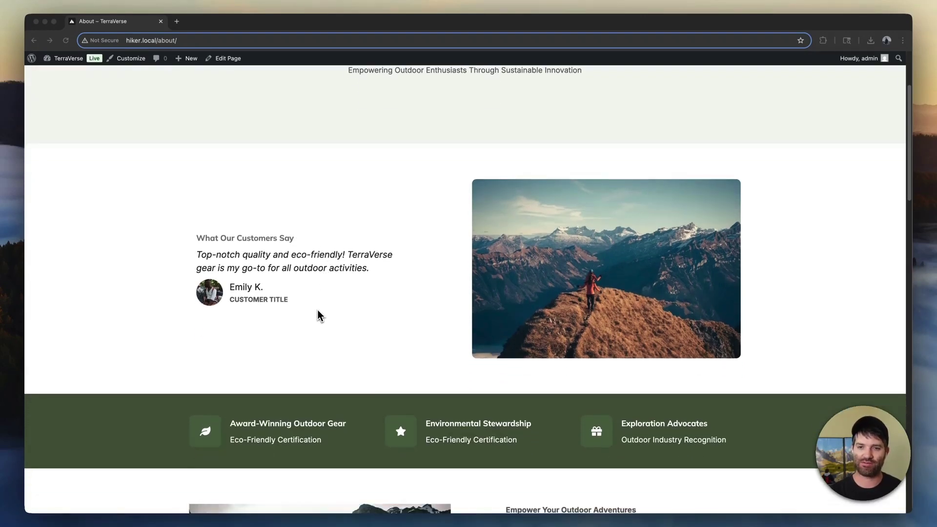
scroll(361, 298, down, 2)
scroll(428, 307, down, 12)
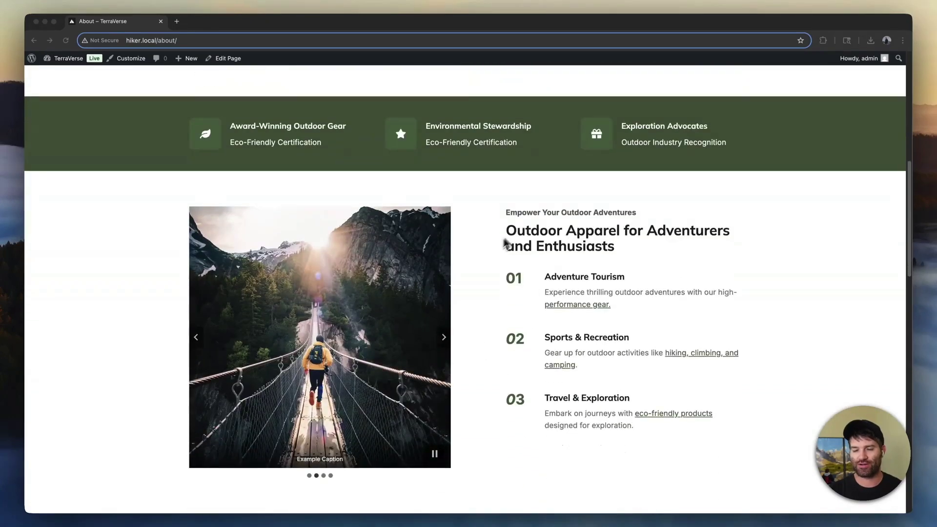
click(442, 337)
scroll(439, 342, down, 1)
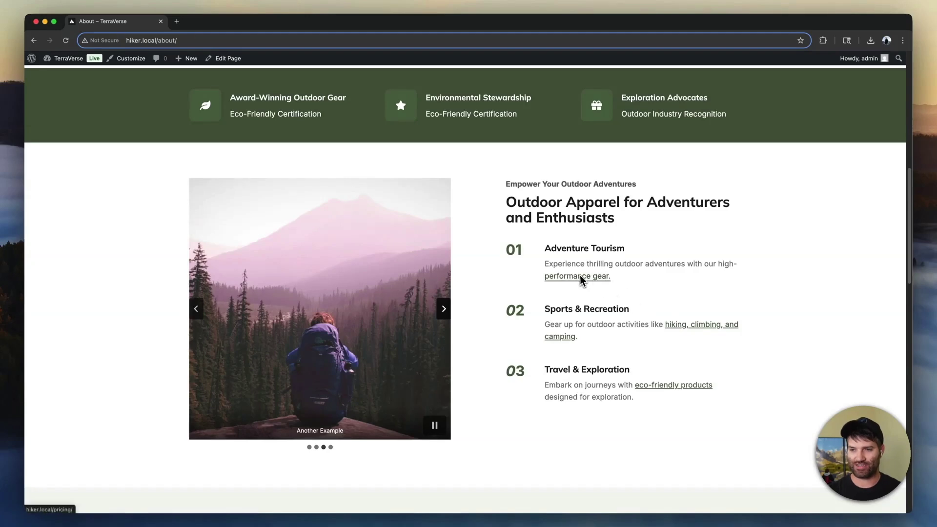
scroll(699, 327, down, 1)
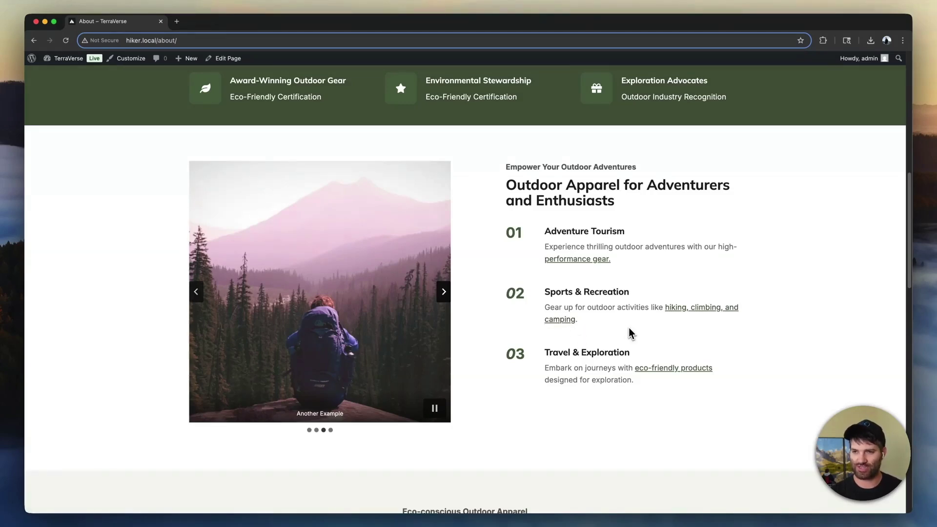
scroll(628, 327, down, 1)
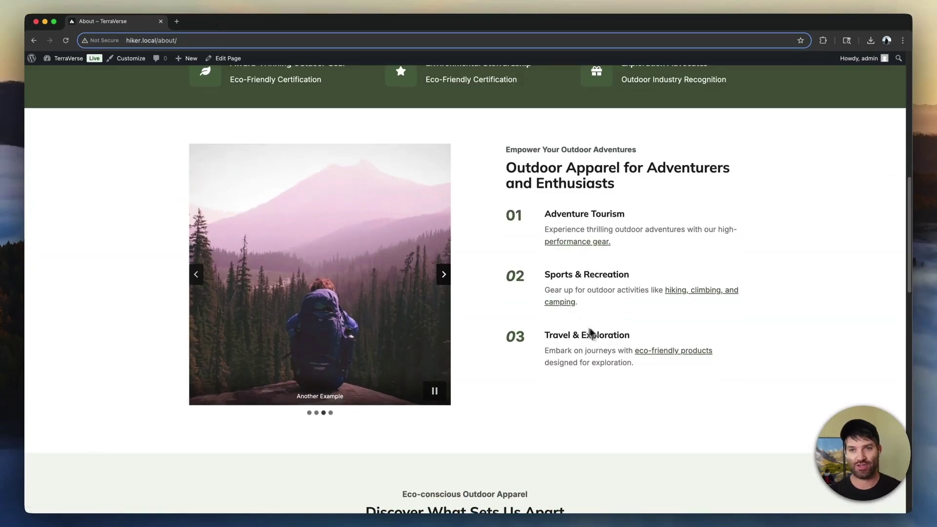
scroll(562, 318, down, 1)
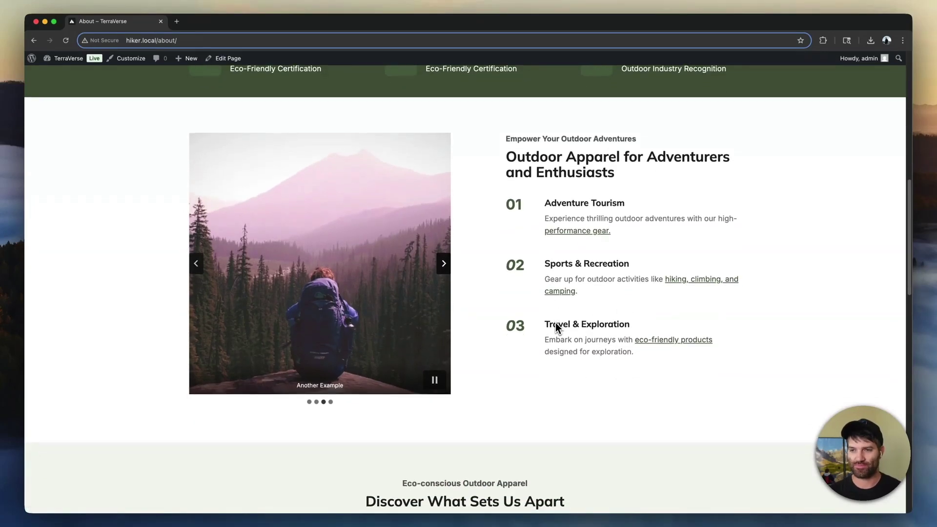
Pause the slideshow's autoplay and use keyboard navigation to reach slide 4, the mountain lake.
scroll(400, 293, down, 1)
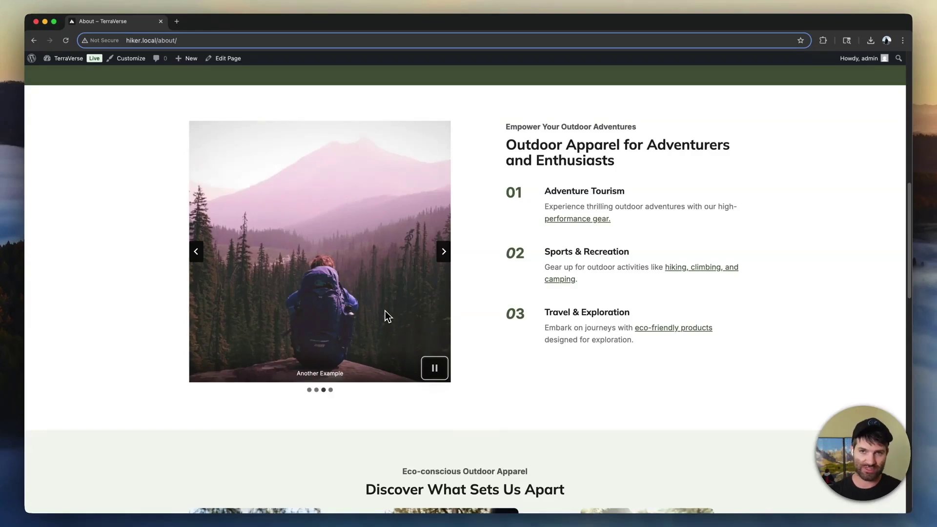
click(428, 370)
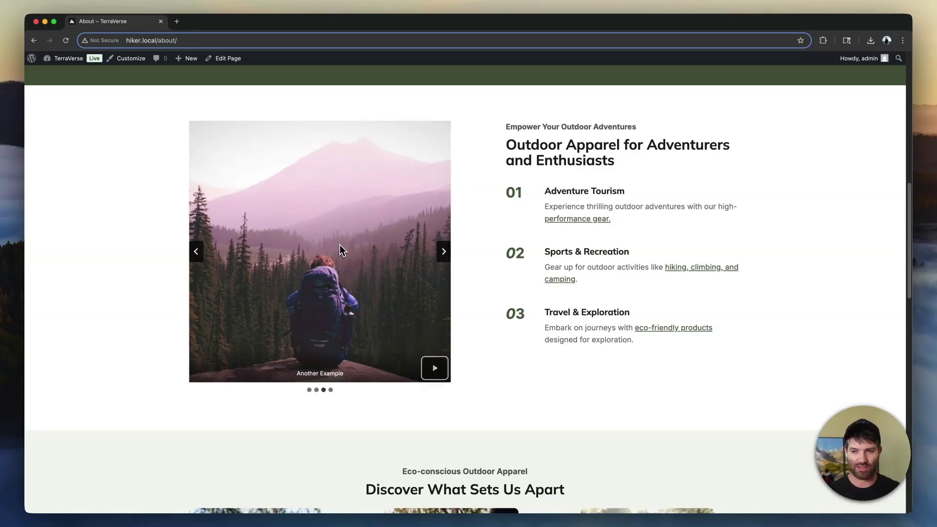
key(Tab)
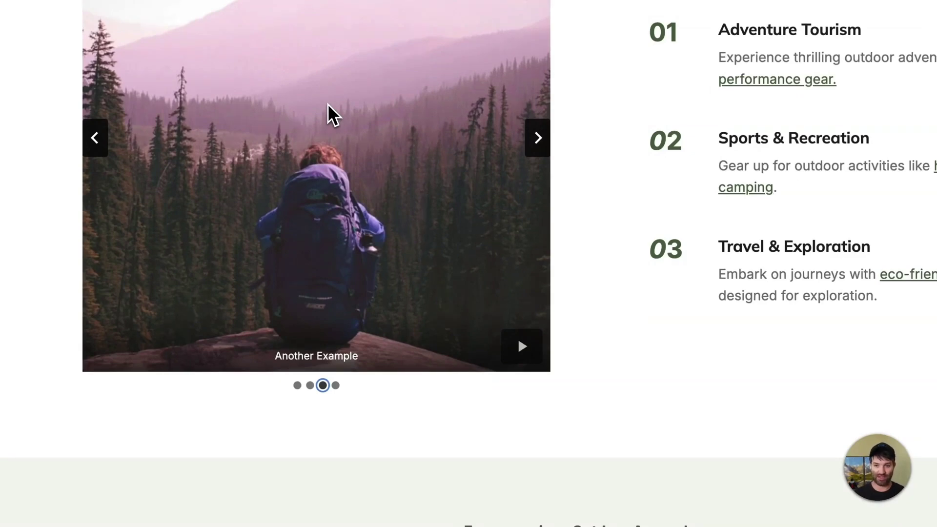
key(Left)
key(Left)
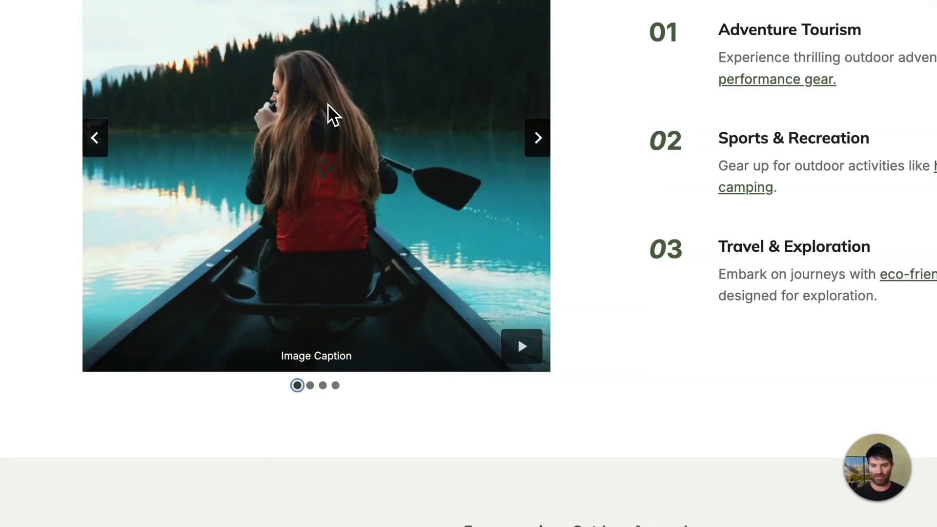
key(Right)
key(Right)
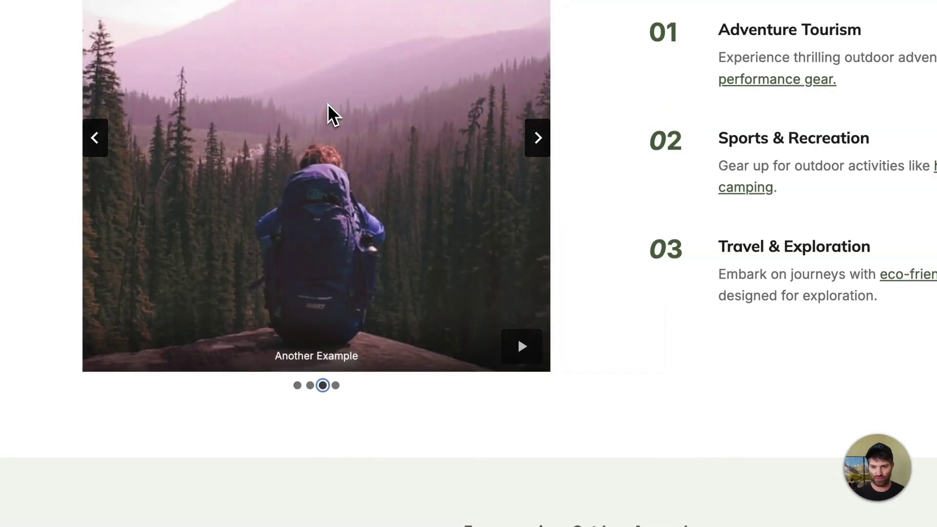
key(Right)
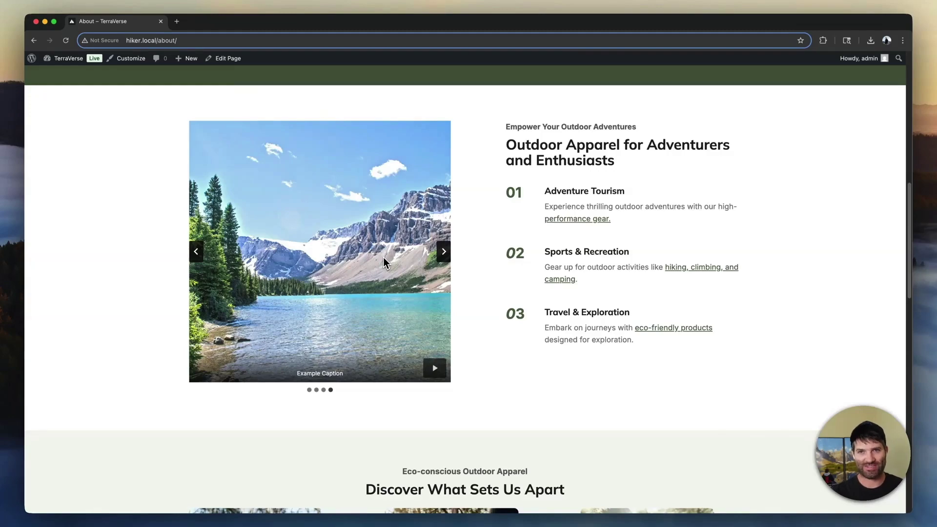
Scroll past the Discover What Sets Us Apart cards to the 'Latest from our Journal' posts.
scroll(390, 283, down, 5)
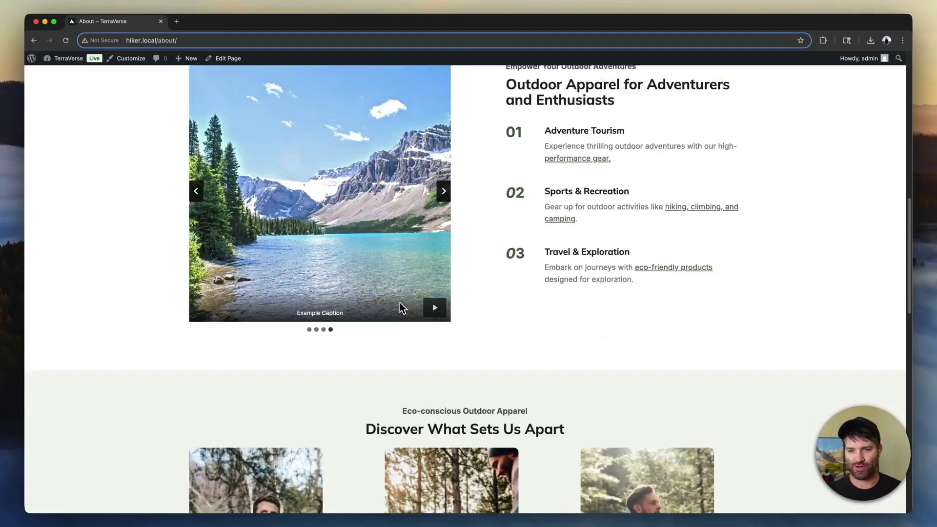
scroll(419, 275, down, 9)
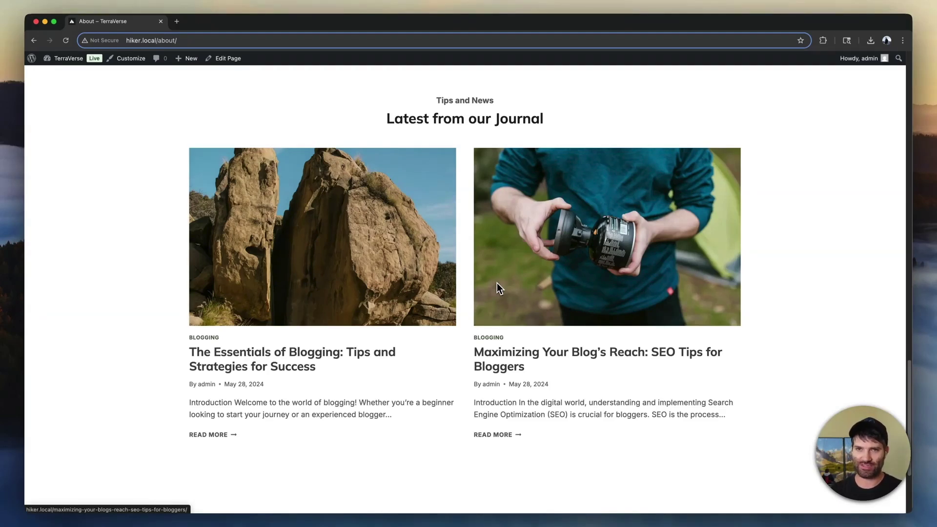
Scroll back up the About page and go to Contact from the header navigation.
scroll(482, 259, down, 2)
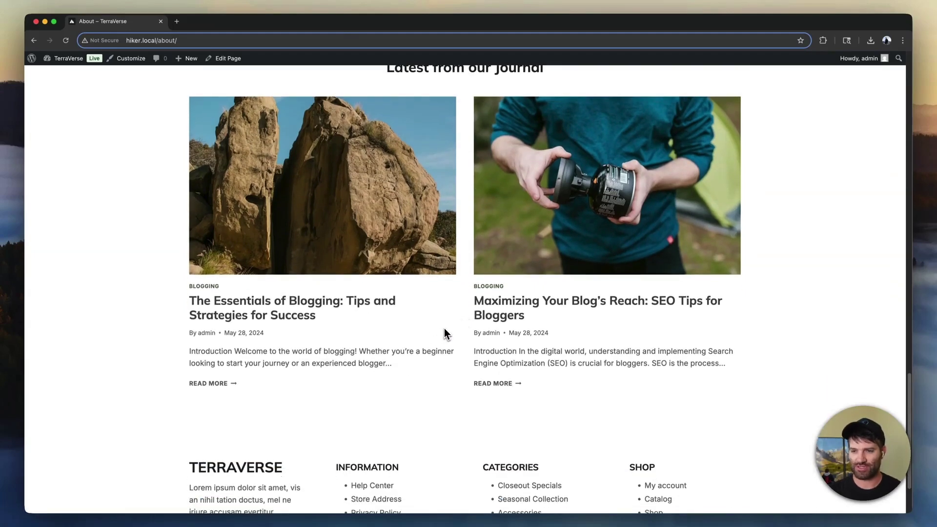
scroll(445, 329, up, 3)
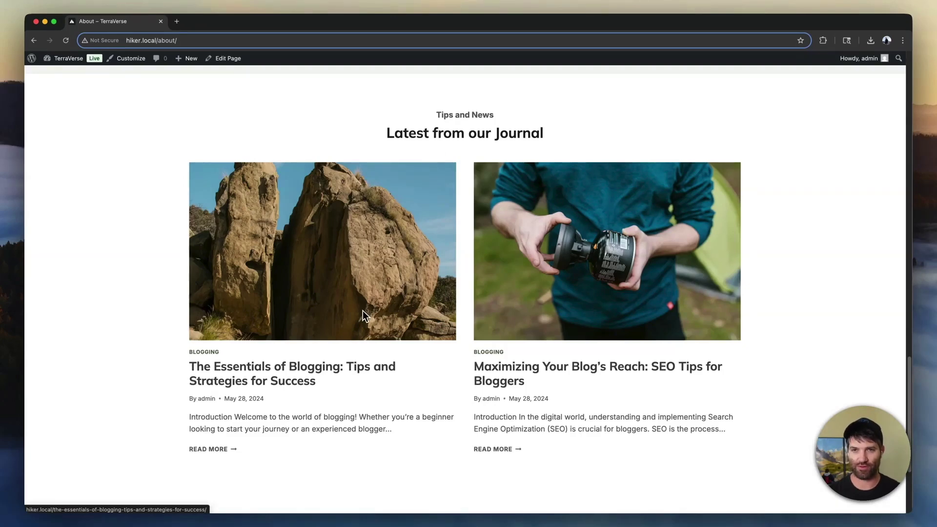
scroll(313, 293, down, 1)
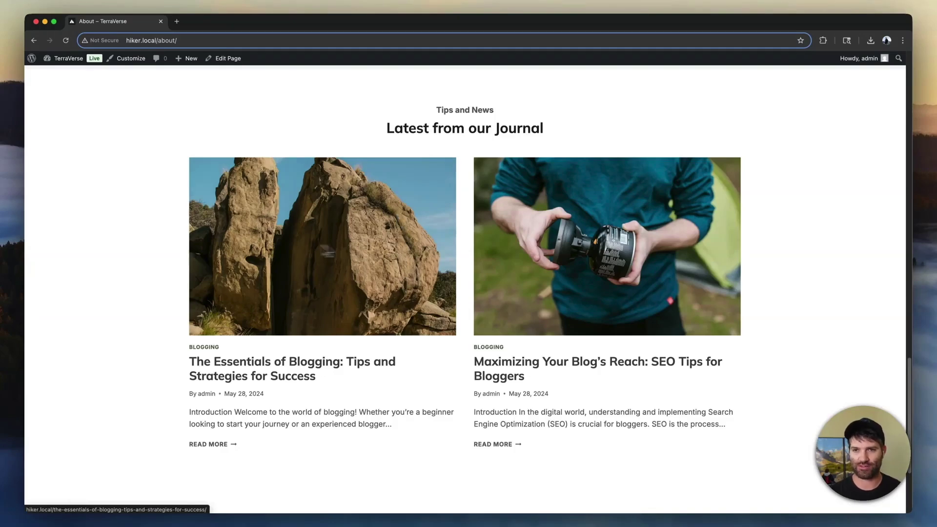
scroll(305, 263, down, 1)
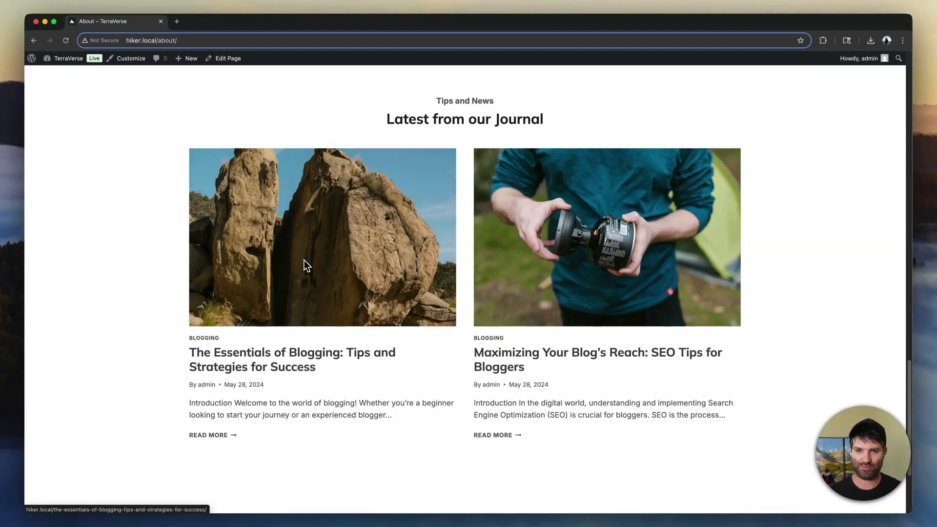
scroll(254, 376, down, 1)
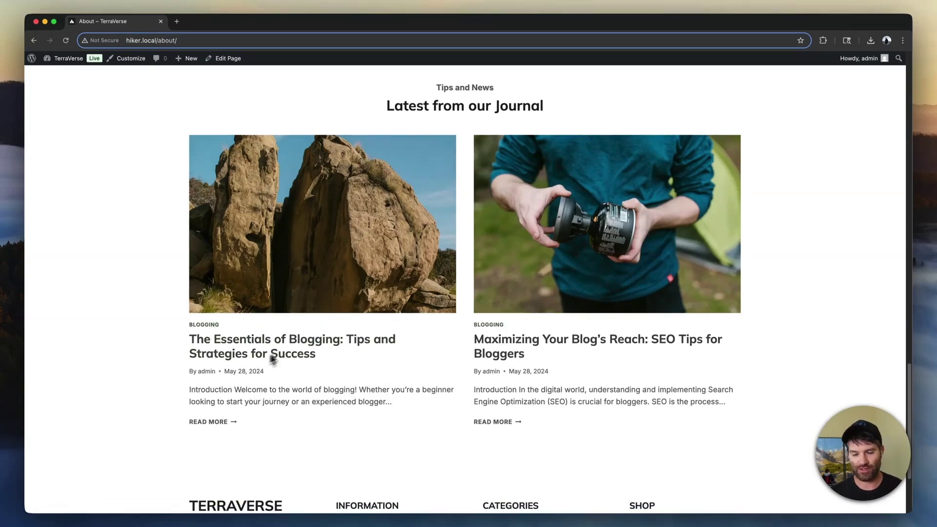
scroll(268, 412, down, 1)
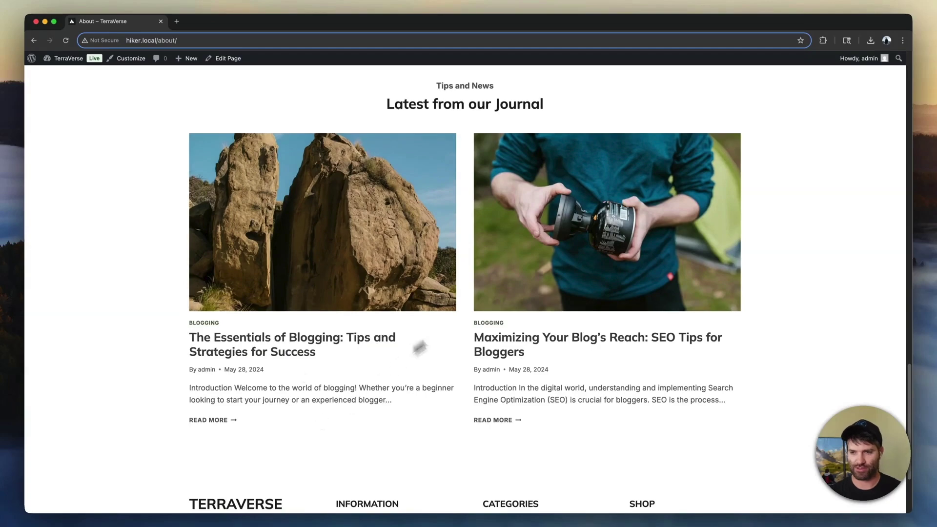
scroll(420, 347, up, 10)
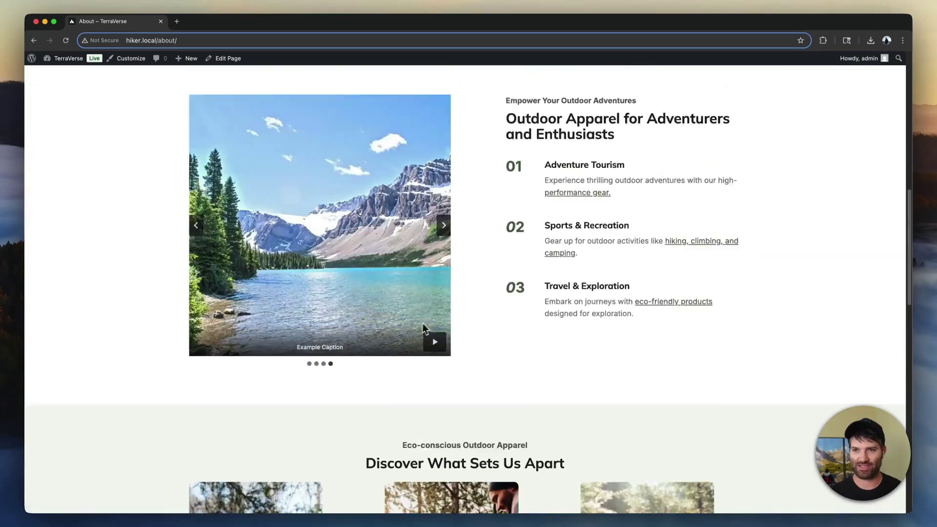
scroll(424, 330, up, 10)
click(670, 84)
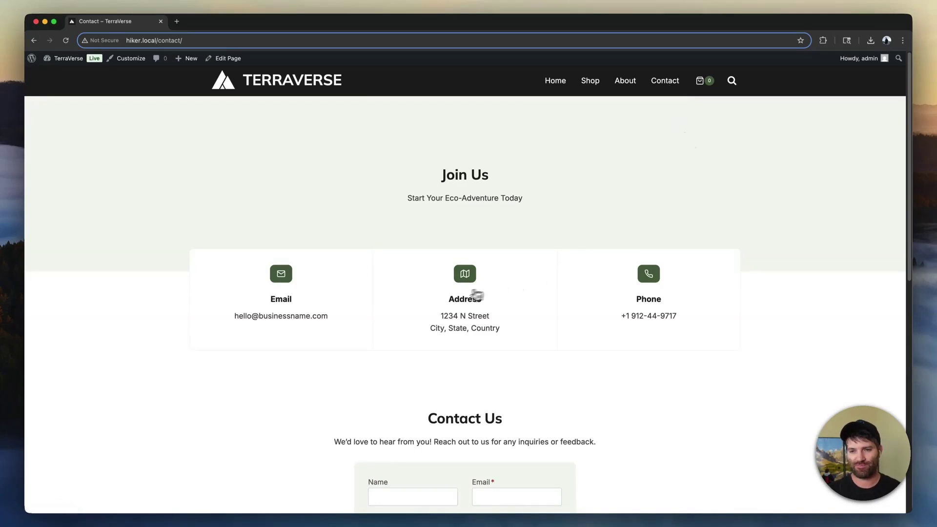
Scroll down to the Contact Us form and submit it empty to trigger validation errors.
scroll(455, 296, down, 5)
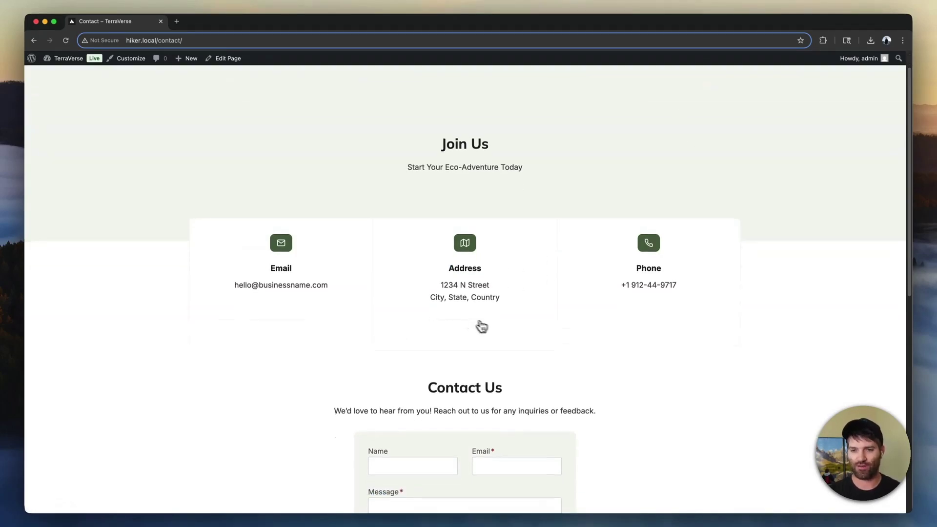
scroll(445, 314, down, 1)
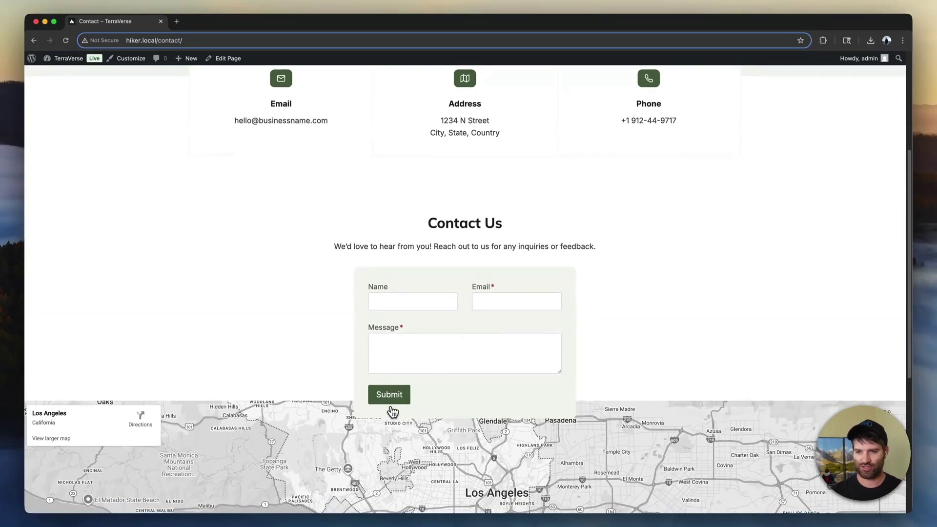
scroll(437, 385, down, 1)
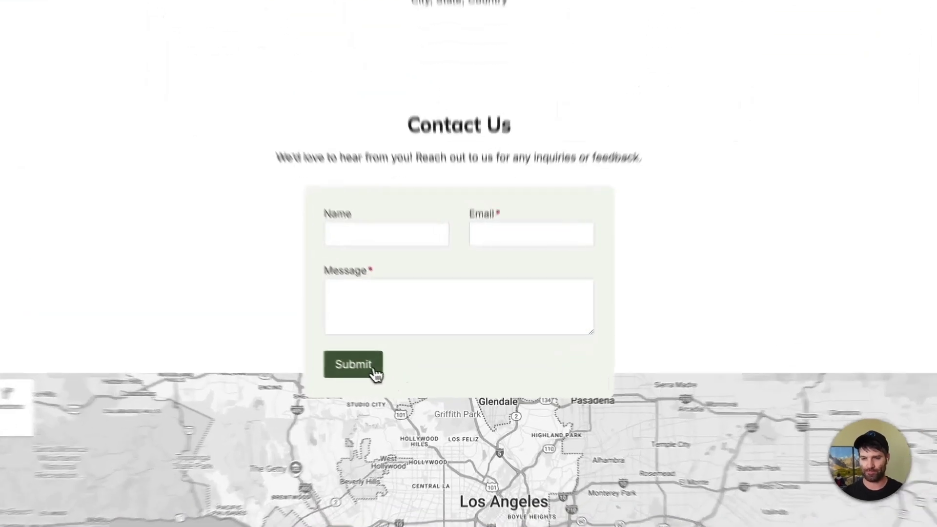
click(398, 383)
Review the 'Please fix the errors to proceed' summary listing the missing email and message.
scroll(496, 381, down, 3)
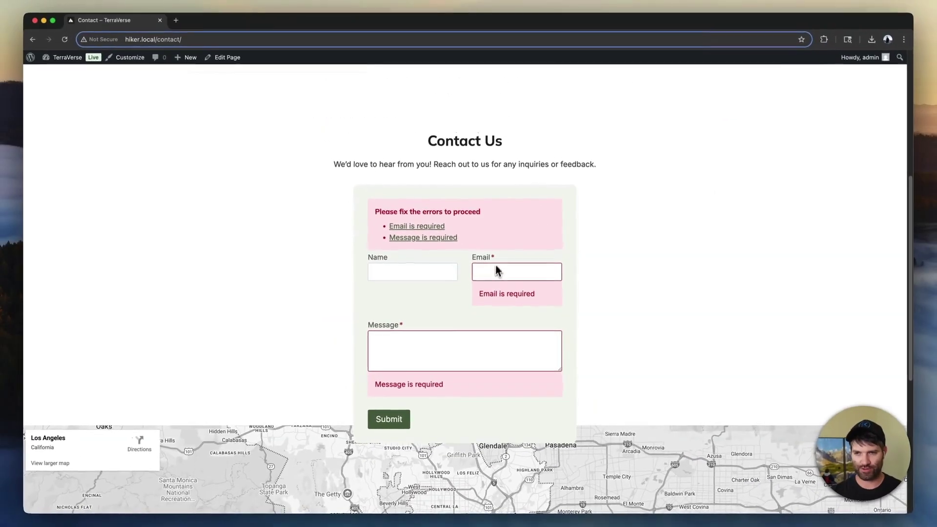
scroll(529, 331, up, 1)
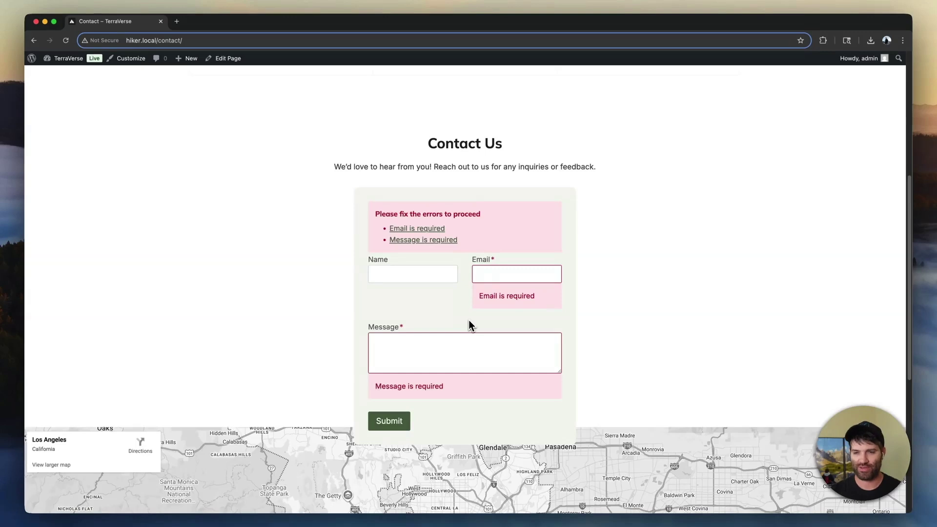
scroll(425, 341, down, 2)
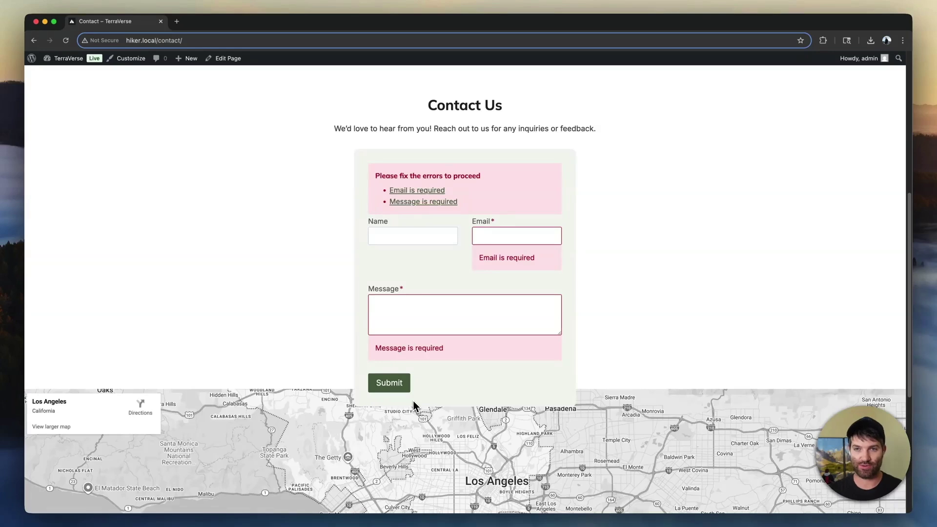
scroll(424, 376, up, 3)
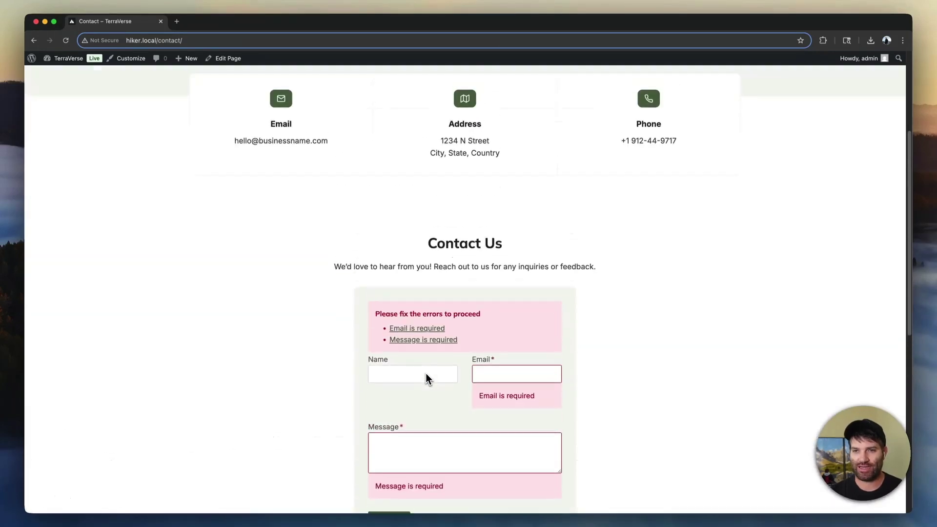
scroll(398, 313, up, 4)
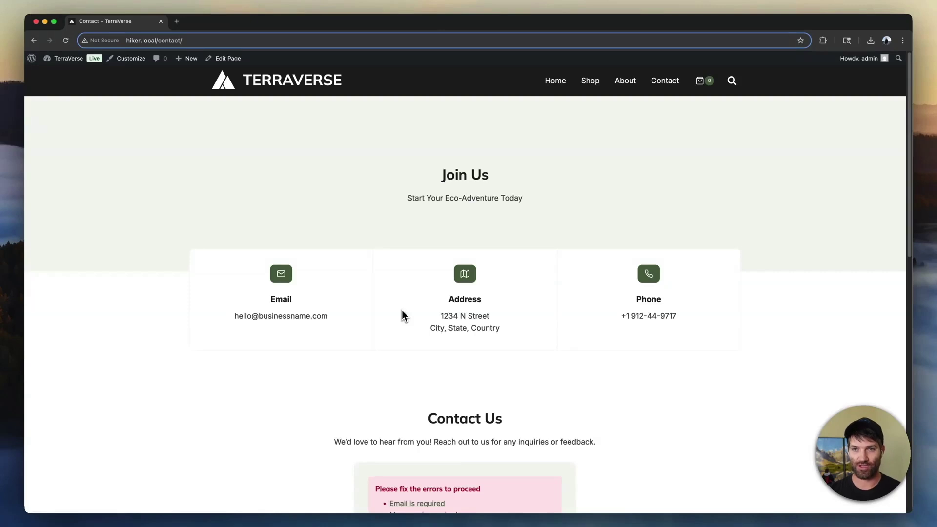
drag(407, 197, 477, 197)
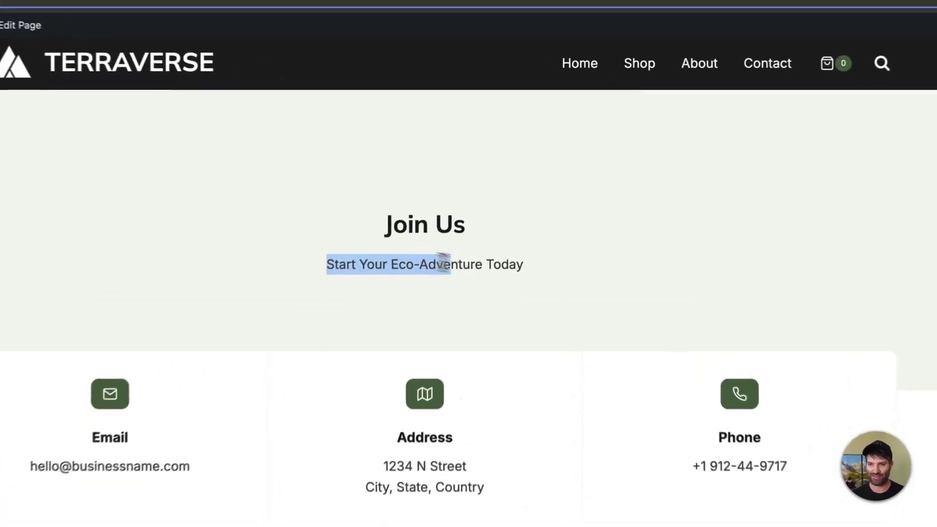
drag(444, 264, 521, 265)
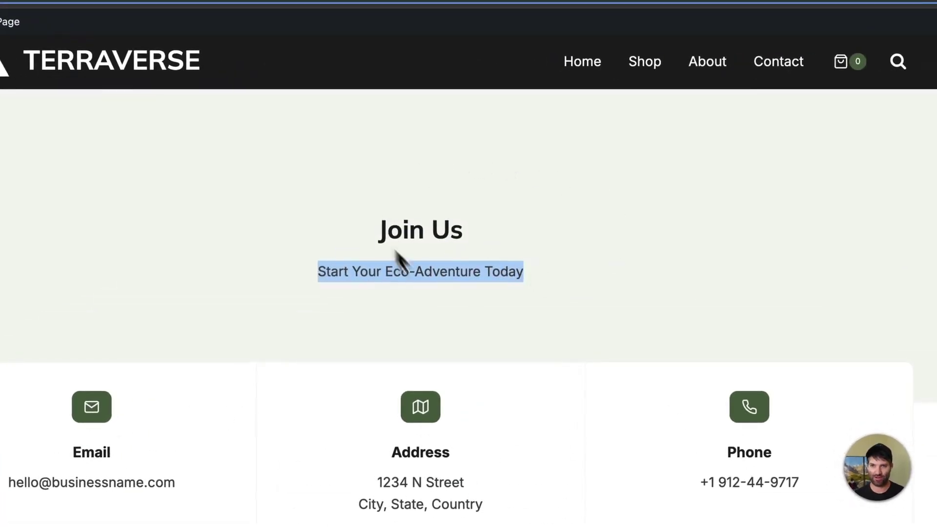
click(560, 276)
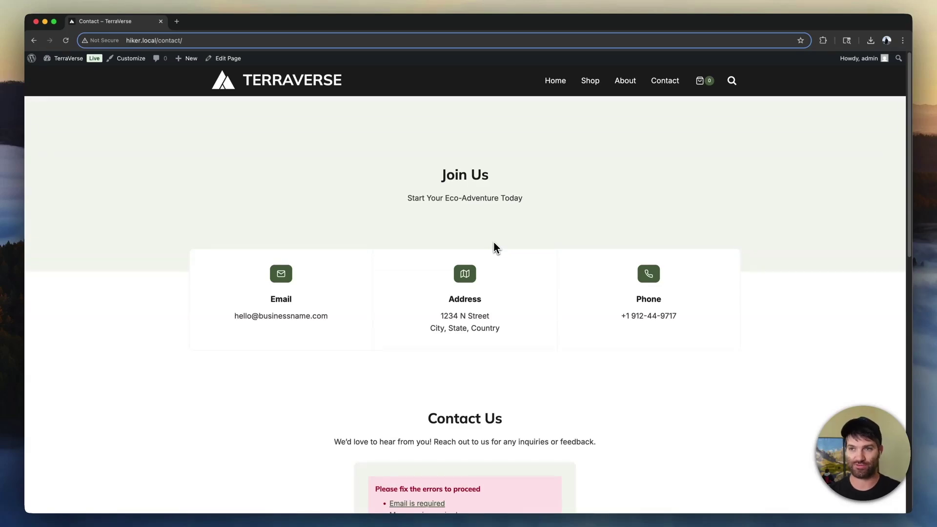
scroll(508, 244, down, 1)
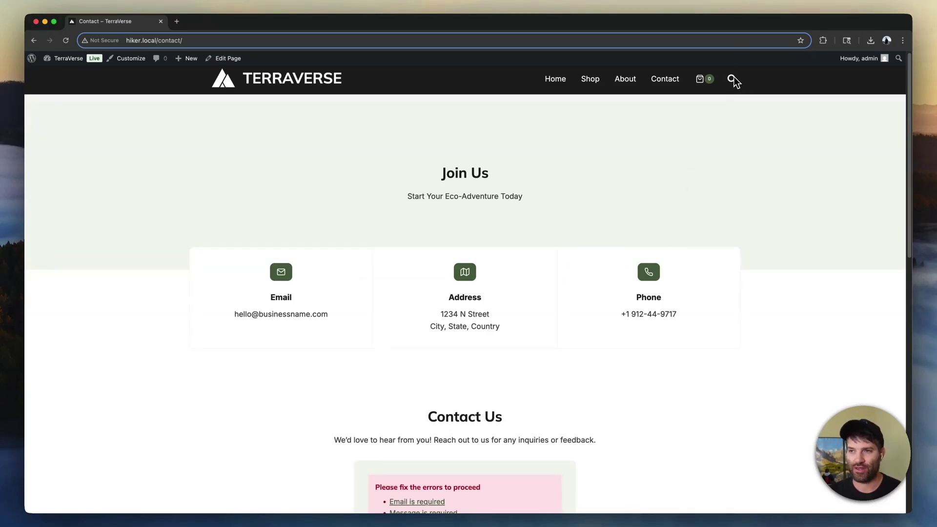
mouse_move(710, 81)
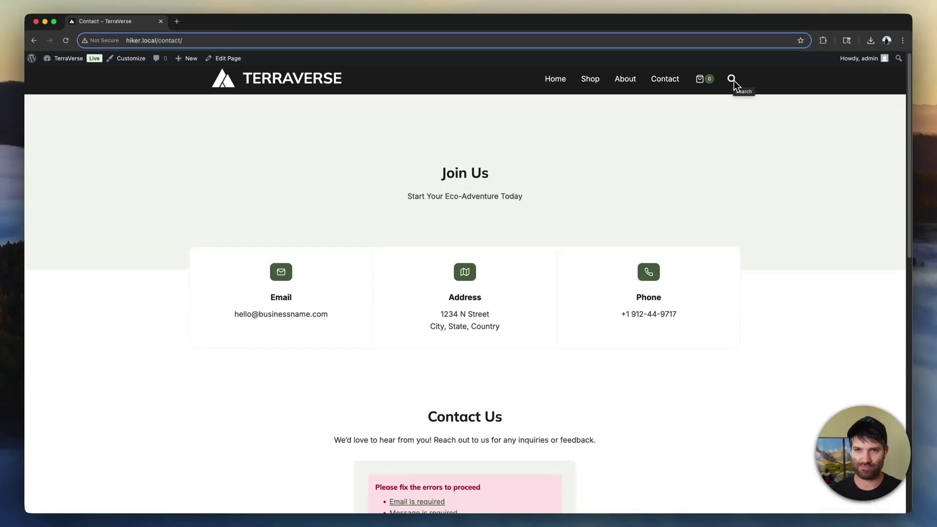
scroll(496, 210, down, 2)
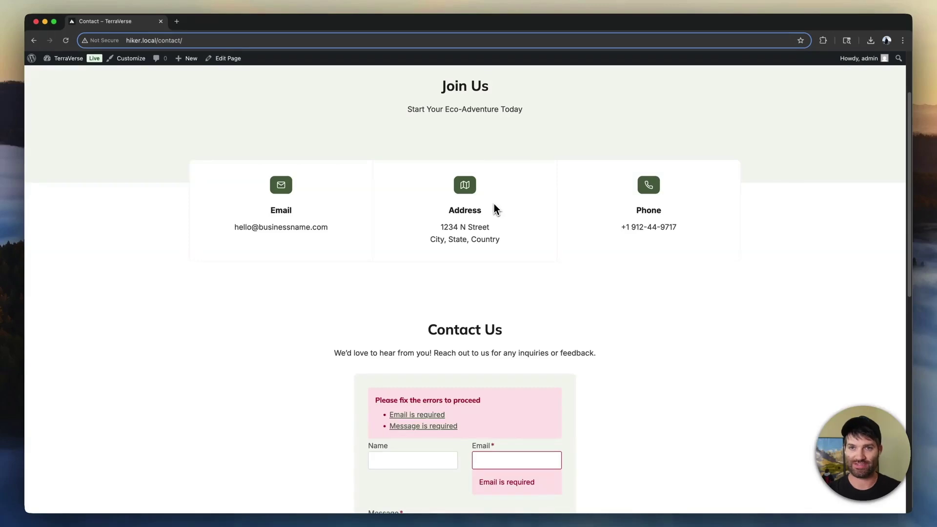
scroll(412, 209, down, 4)
Scroll through the pricing plans: Express $69/yr, Plus $169/yr and Ultimate $299/yr.
scroll(411, 209, down, 6)
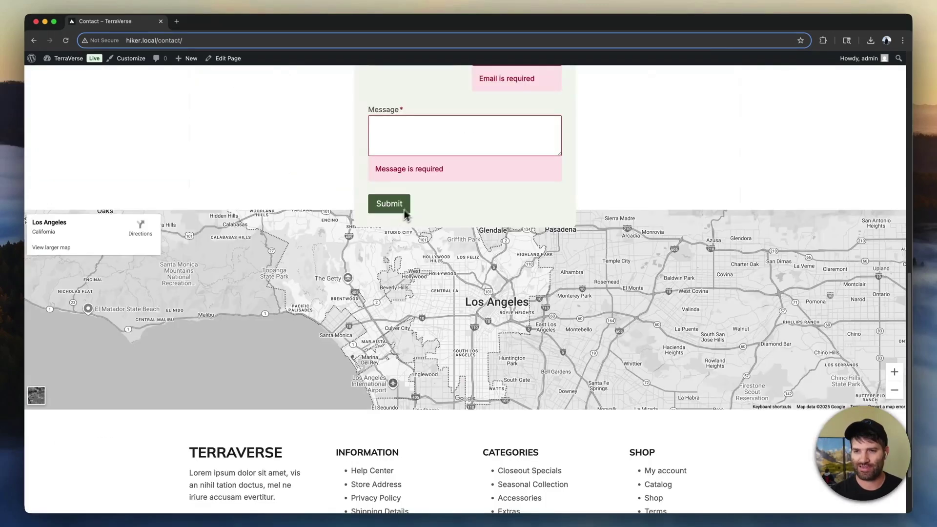
scroll(391, 244, up, 11)
scroll(398, 235, up, 1)
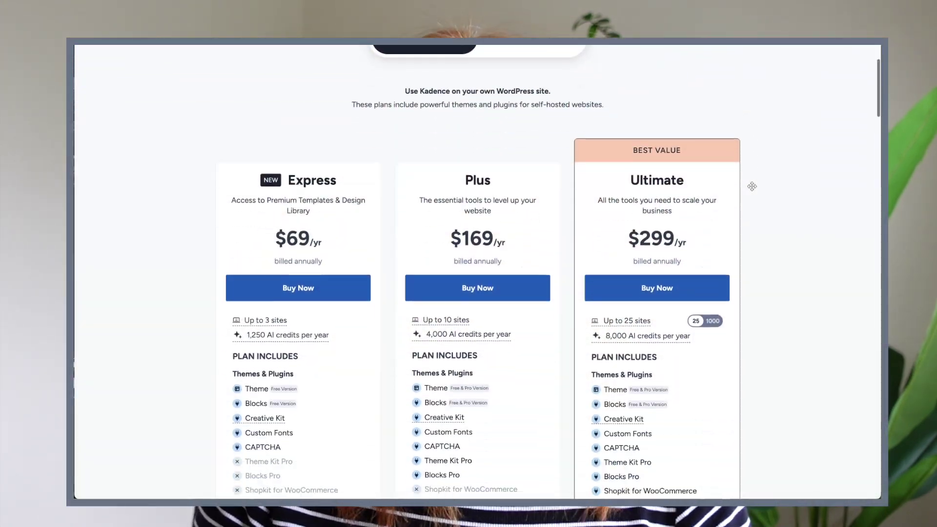
scroll(751, 185, down, 7)
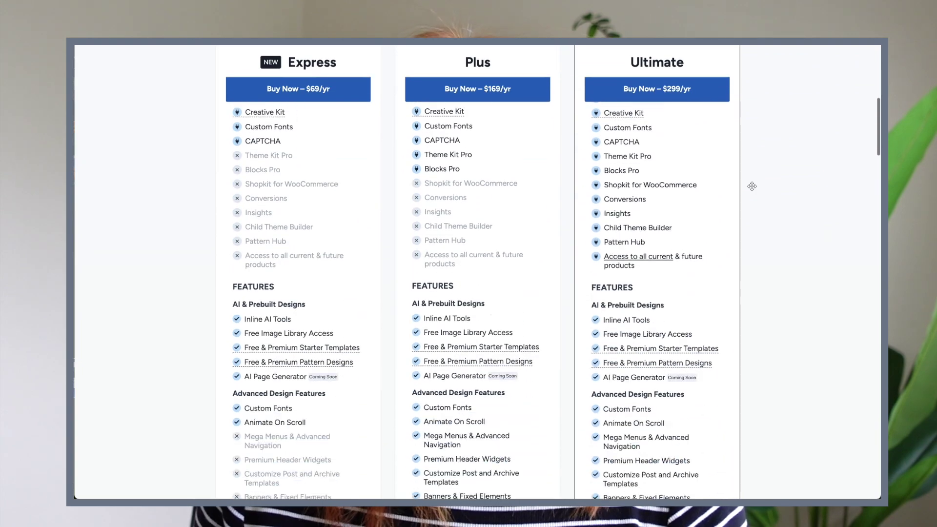
scroll(752, 186, down, 5)
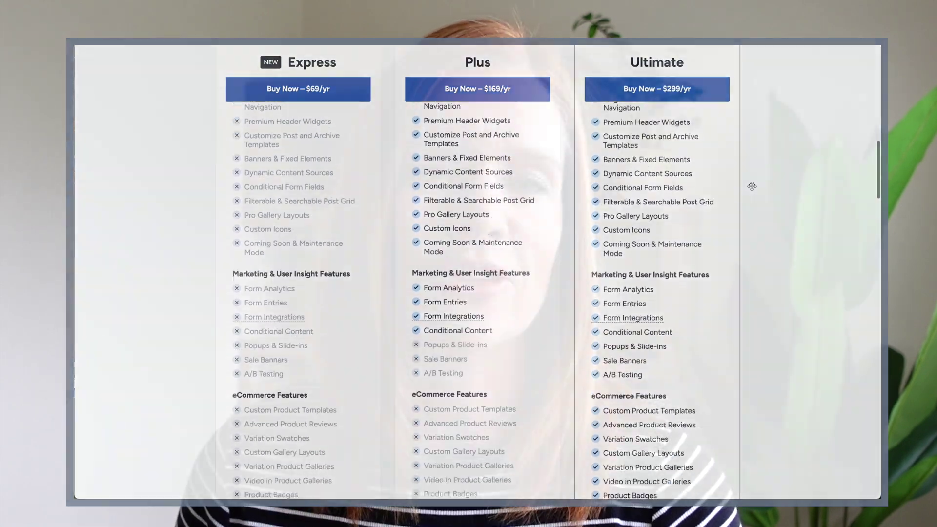